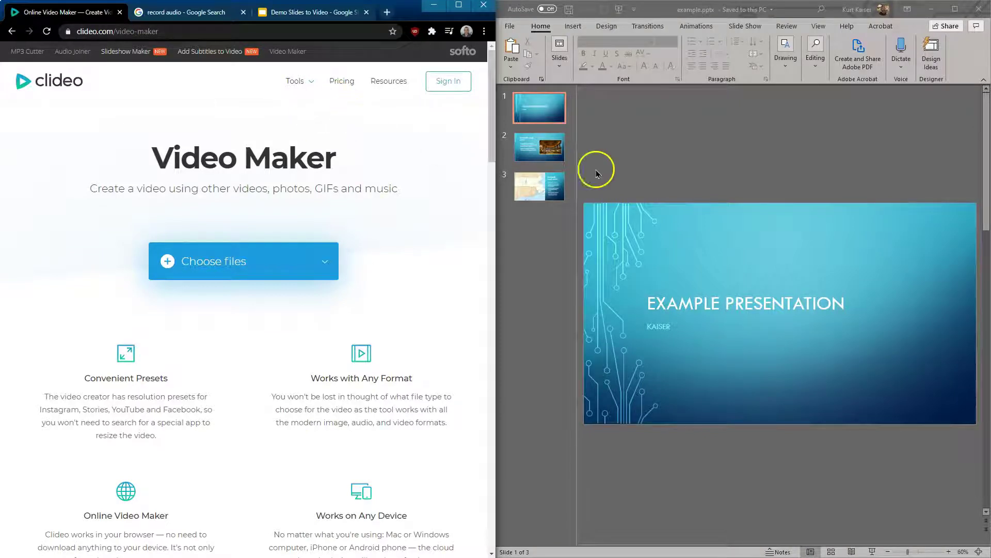
# Set the example presentation's Save As format to PNG Portable Network Graphics.
pyautogui.click(593, 102)
pyautogui.click(519, 28)
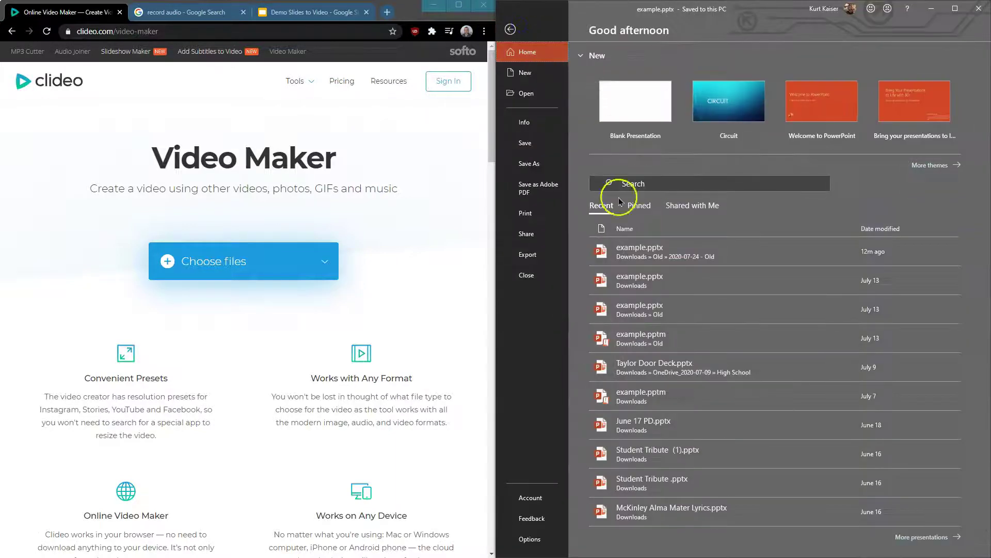
pyautogui.click(543, 166)
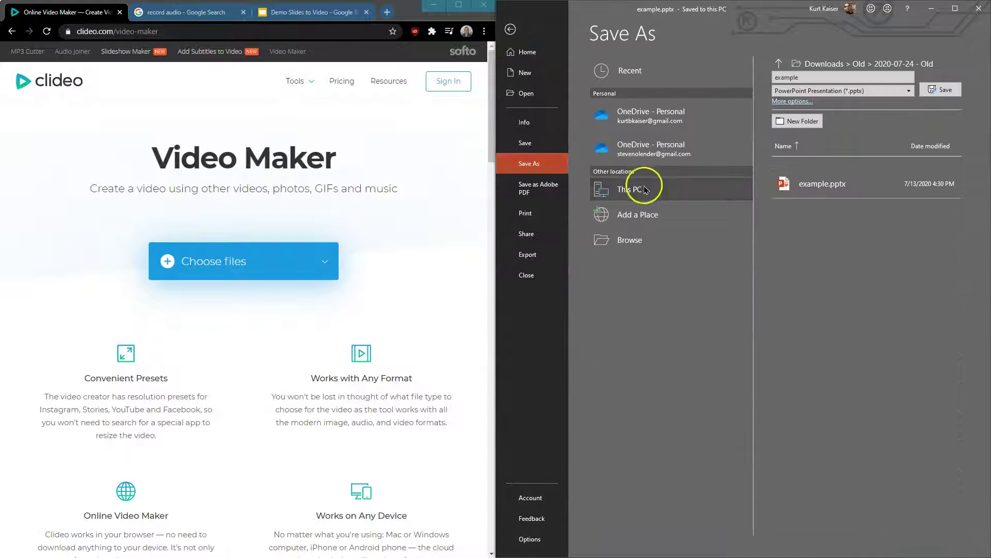
pyautogui.click(855, 92)
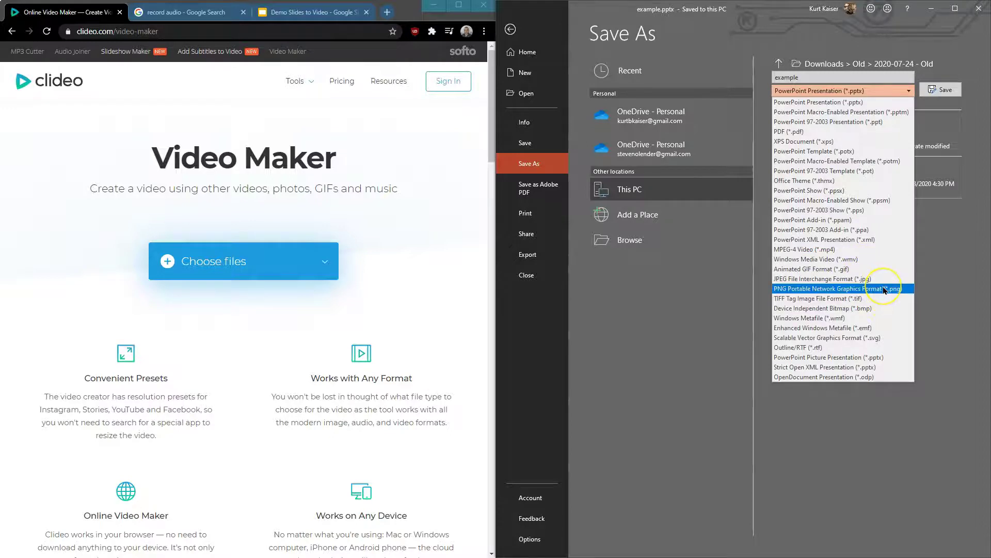
pyautogui.click(884, 290)
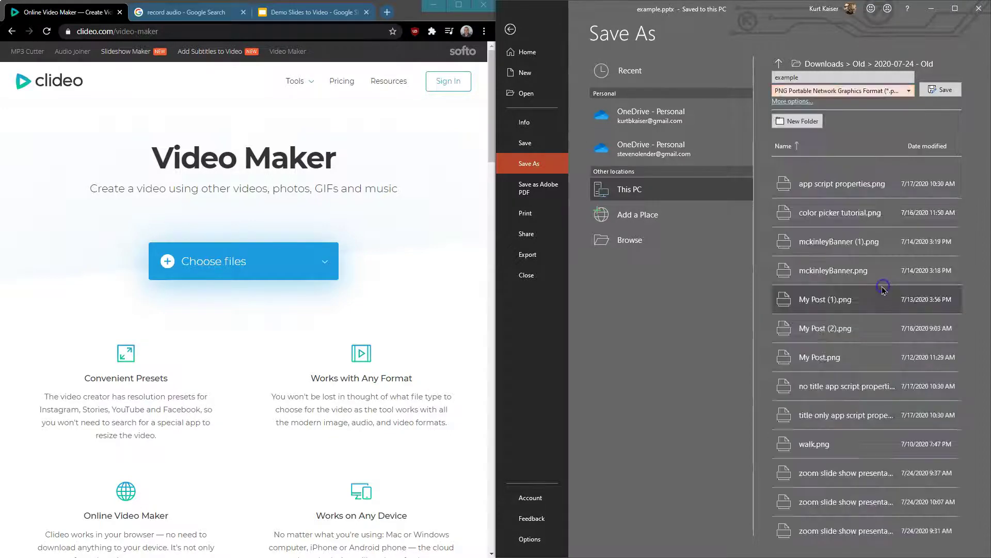
pyautogui.click(937, 96)
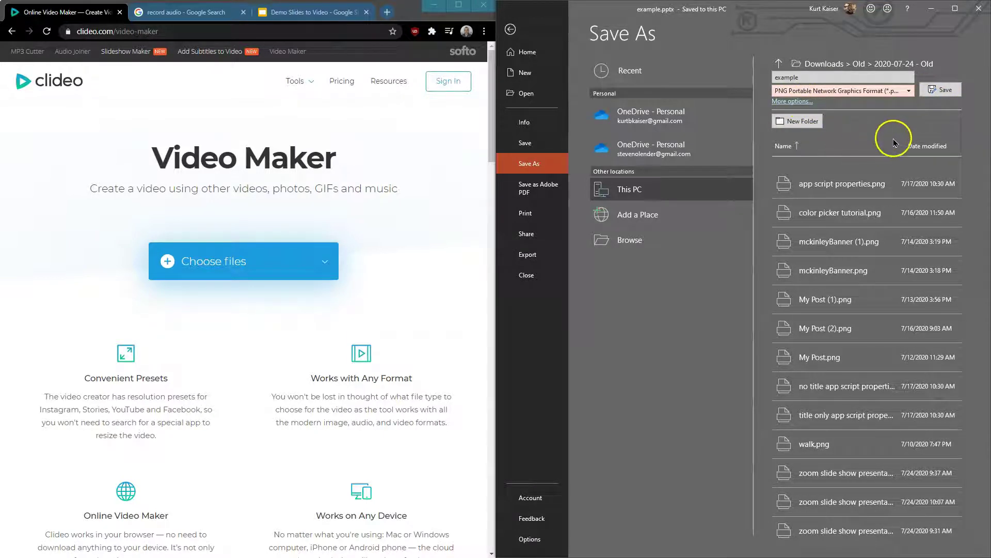
# Save all slides as PNGs into a new Downloads\PP folder and confirm the export message.
pyautogui.click(832, 67)
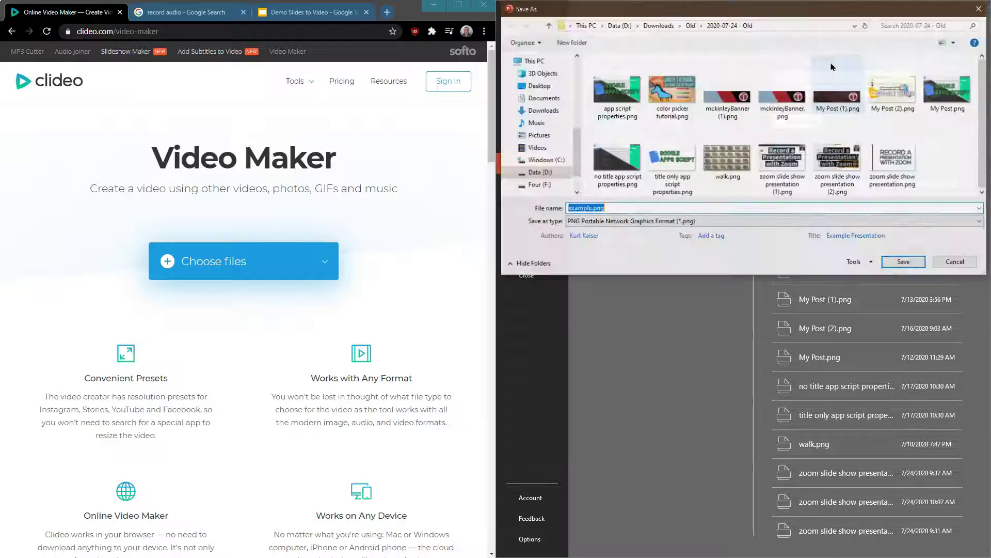
pyautogui.click(546, 110)
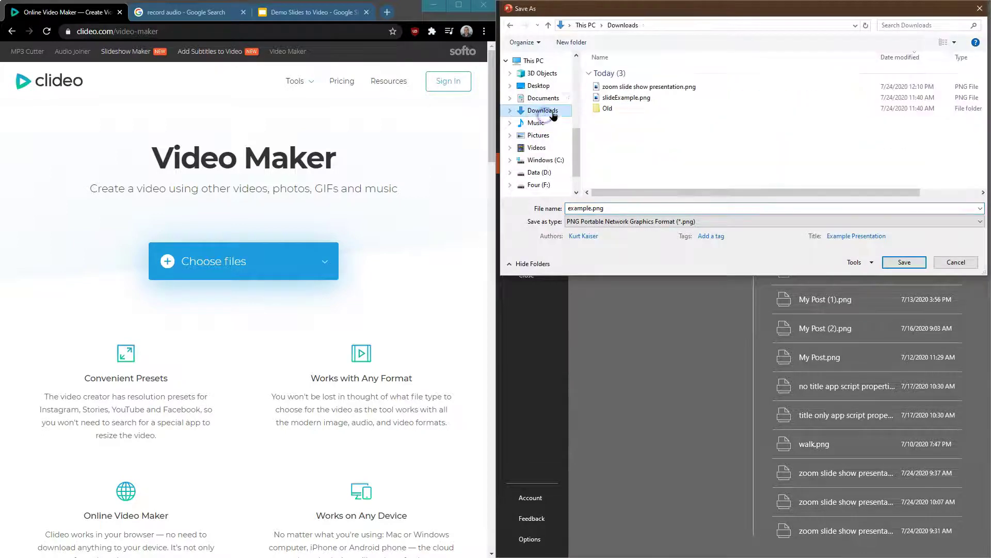
pyautogui.click(571, 42)
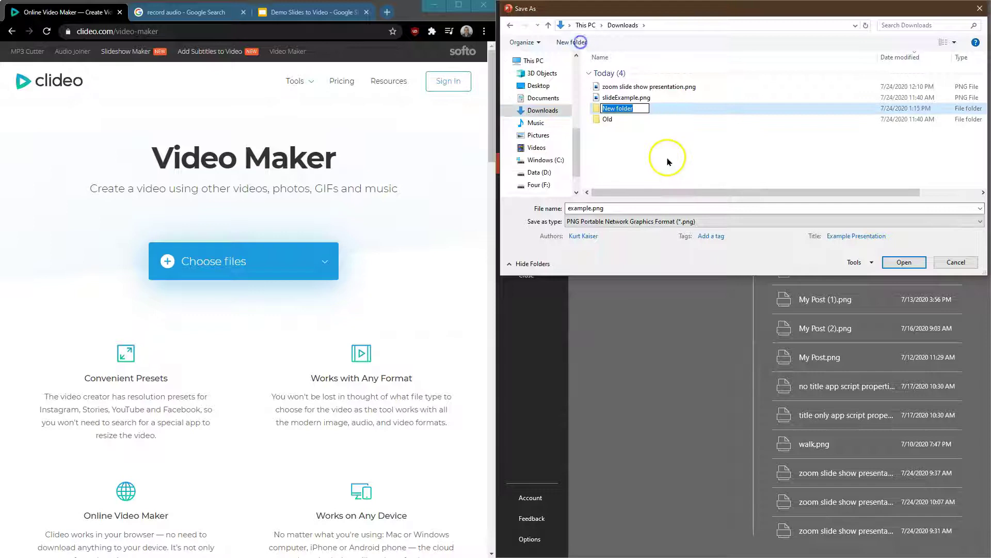
pyautogui.write('PP')
pyautogui.press('Return')
pyautogui.press('Return')
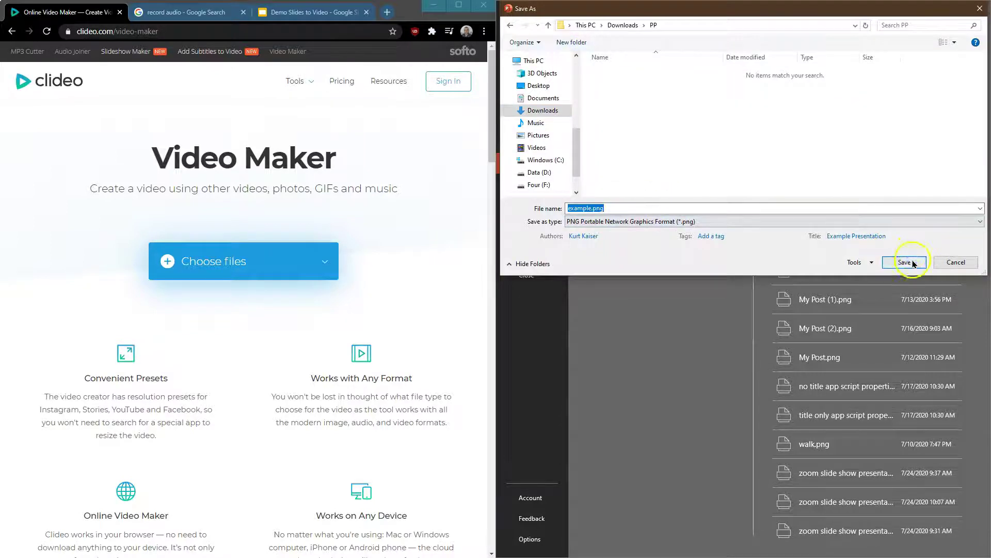
pyautogui.click(905, 262)
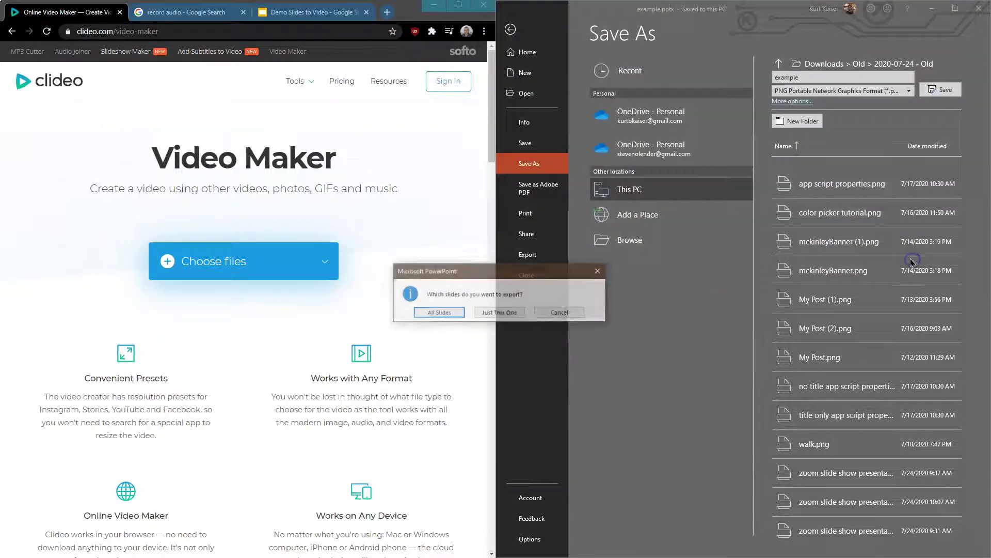
pyautogui.click(440, 312)
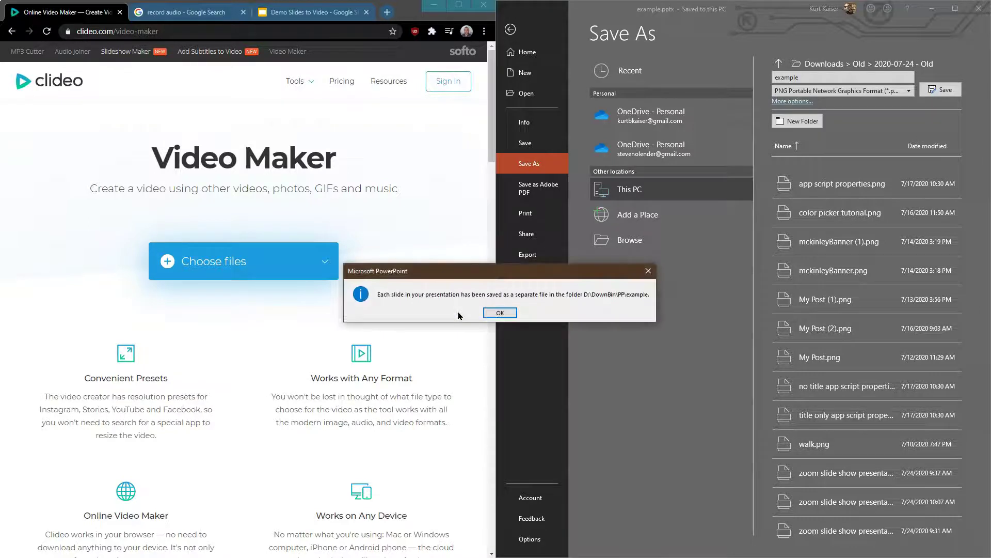
pyautogui.click(500, 313)
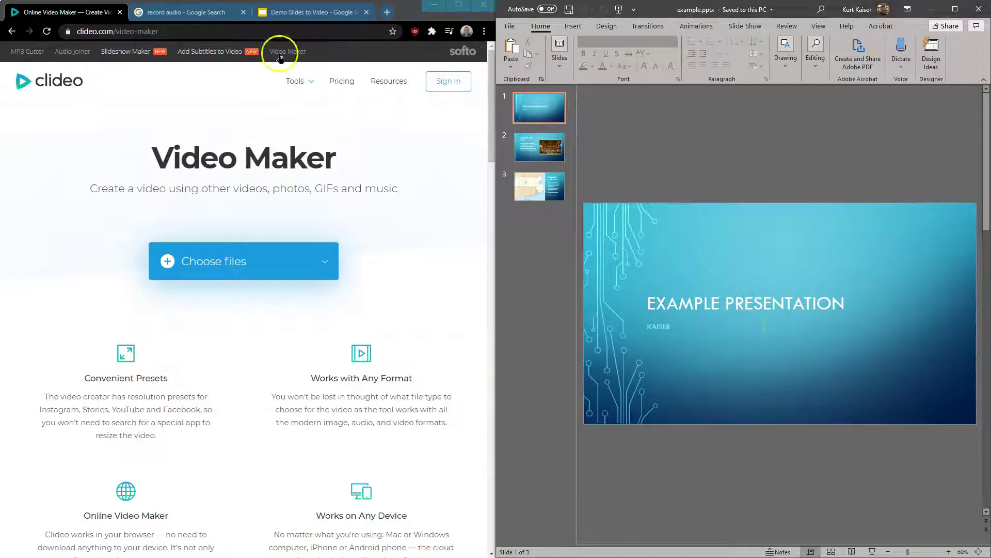
# Download slides 1, 2 (Cambridge Public Library) and 3 (map) as PNGs, then return to Clideo.
pyautogui.click(318, 20)
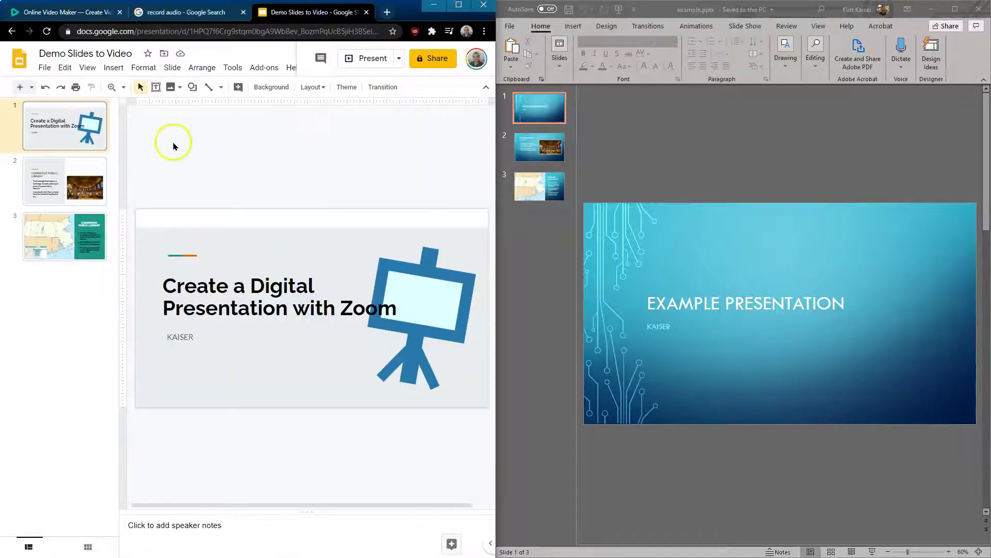
pyautogui.click(52, 67)
pyautogui.moveTo(72, 192)
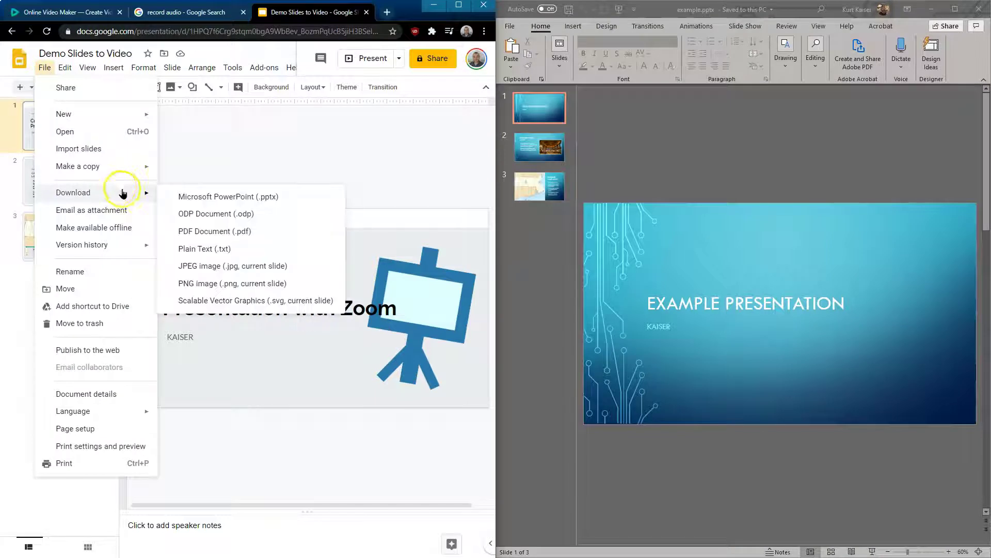
pyautogui.click(302, 290)
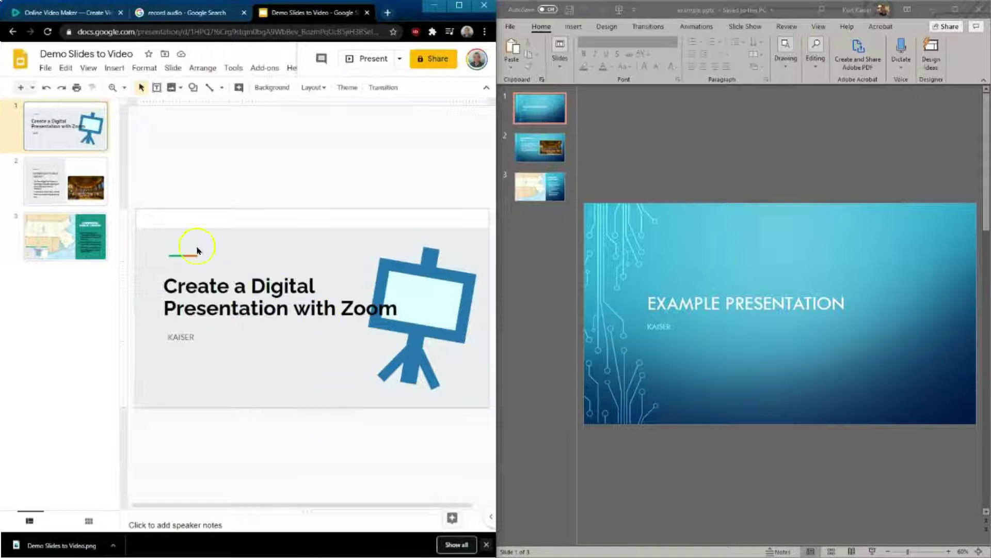
pyautogui.click(48, 170)
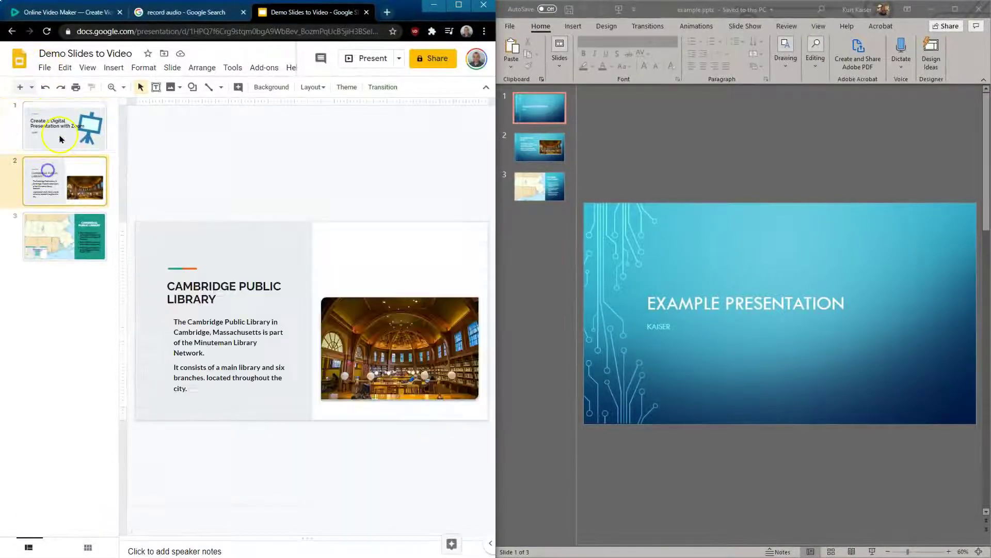
pyautogui.click(44, 68)
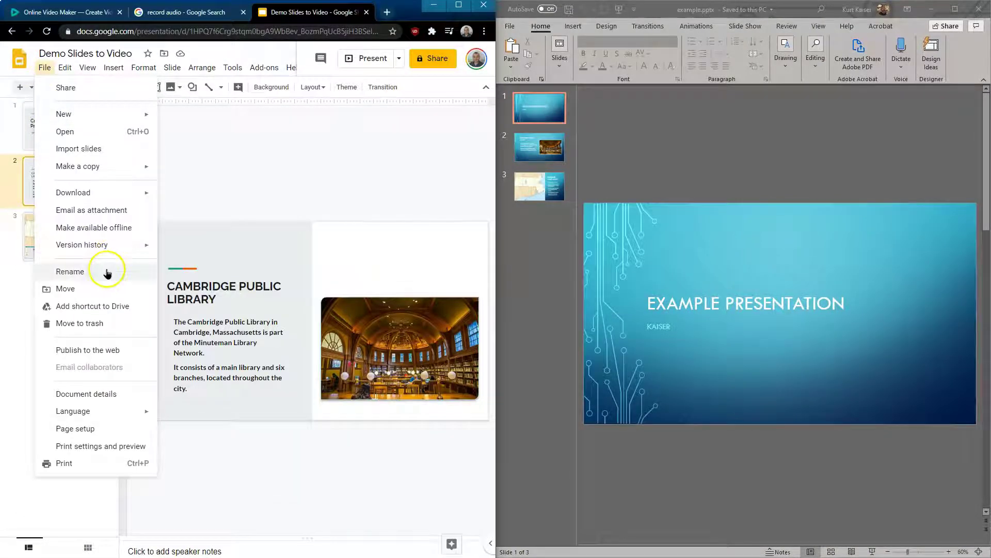
pyautogui.moveTo(73, 192)
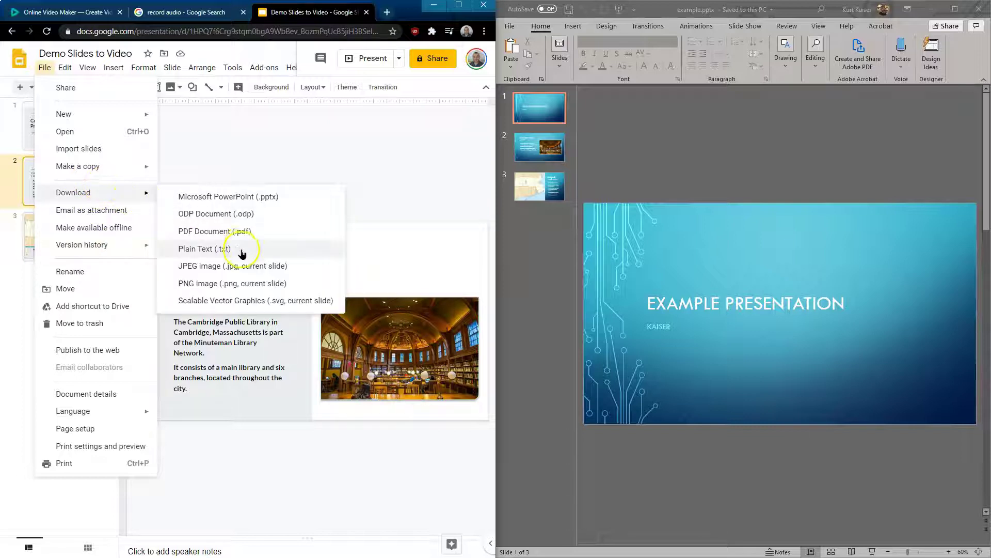
pyautogui.click(257, 283)
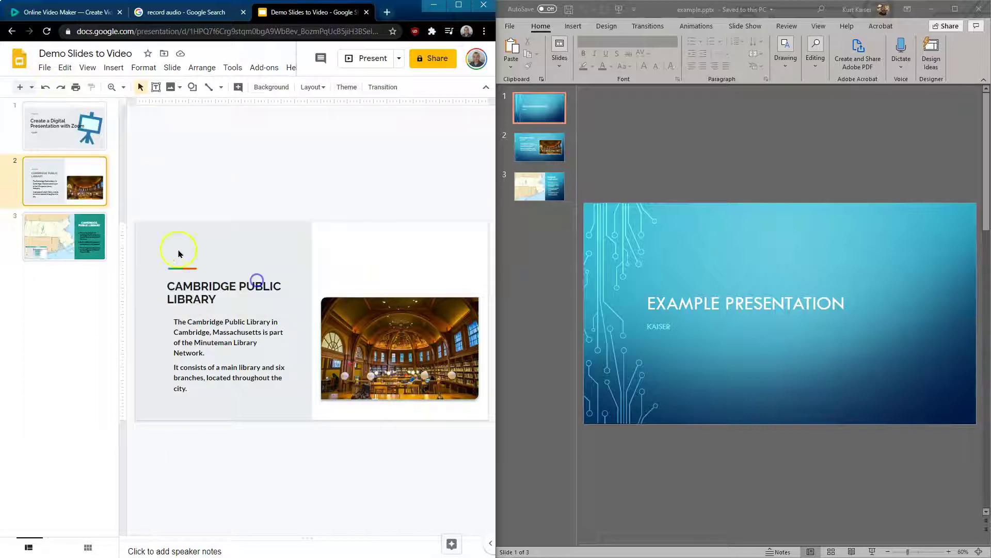
pyautogui.click(87, 233)
pyautogui.click(47, 68)
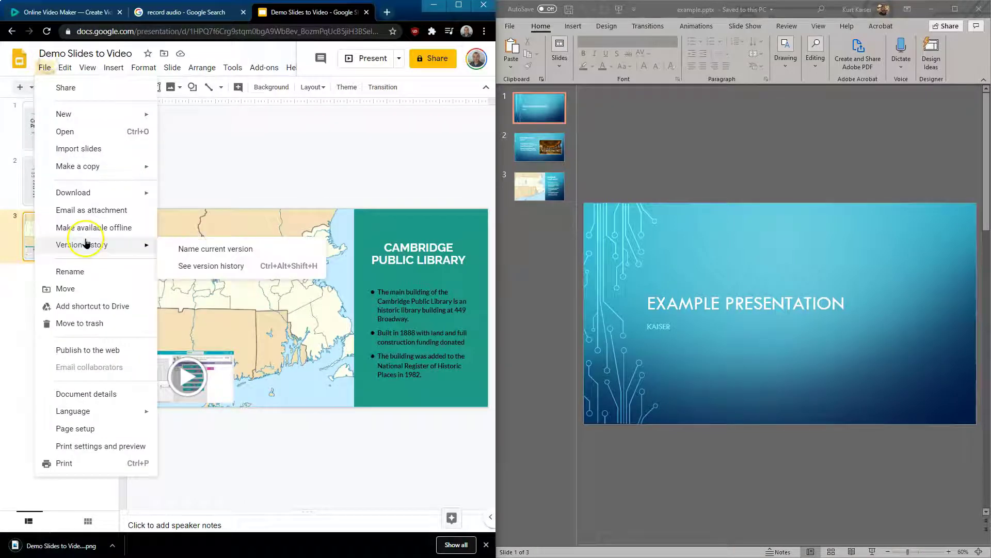
pyautogui.moveTo(73, 192)
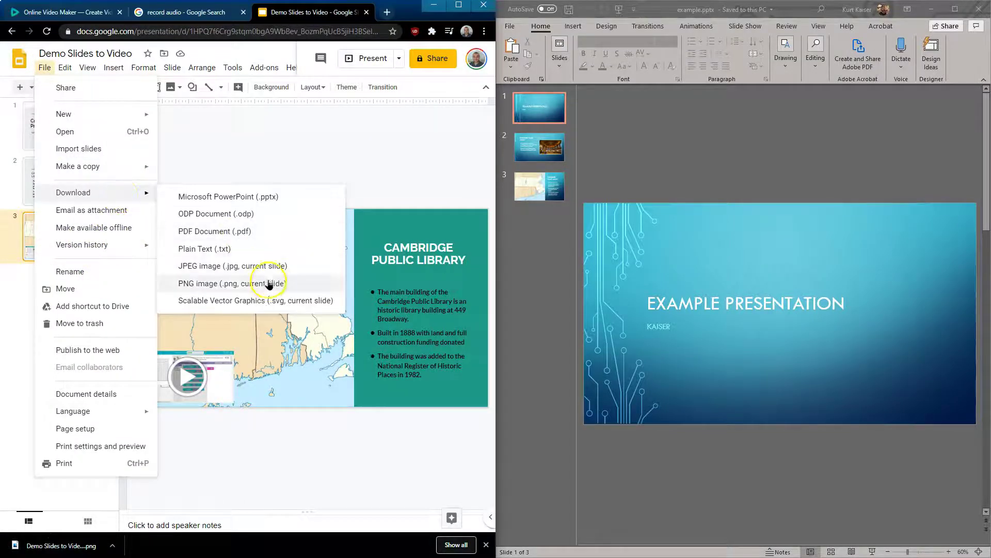
pyautogui.click(266, 282)
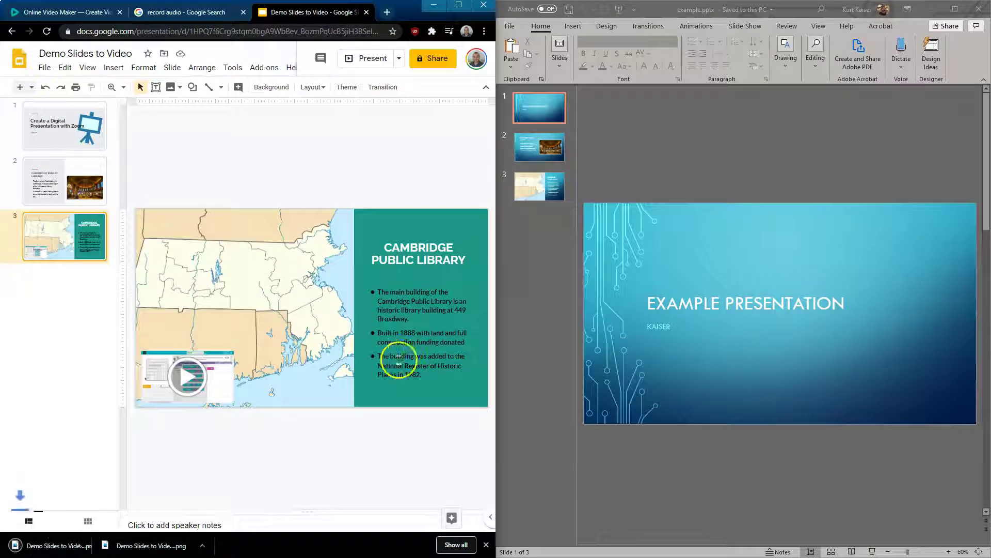
pyautogui.hotkey('ctrl', '1')
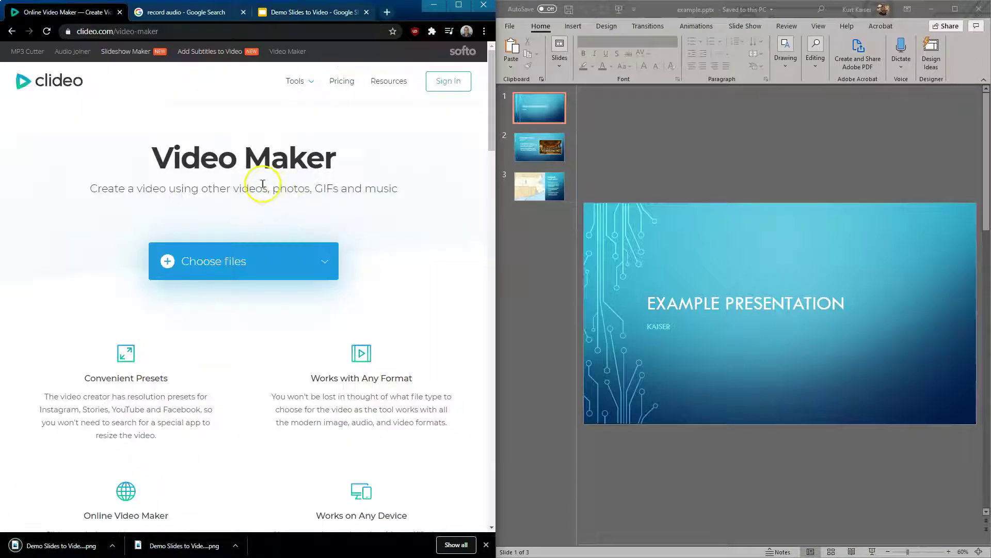
# Make Chrome full screen and upload all three PNGs from Downloads > PP > example.
pyautogui.click(459, 7)
pyautogui.press('F11')
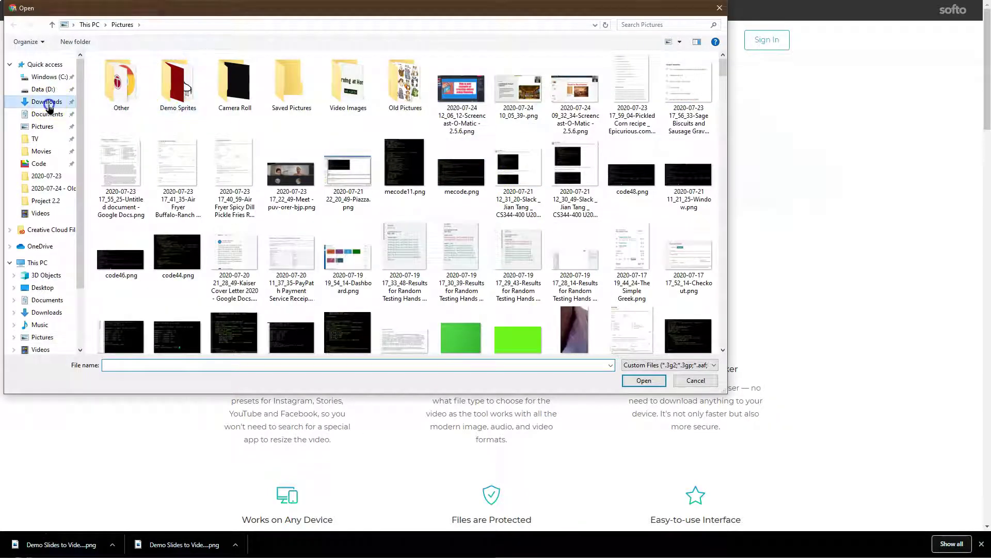
pyautogui.click(49, 105)
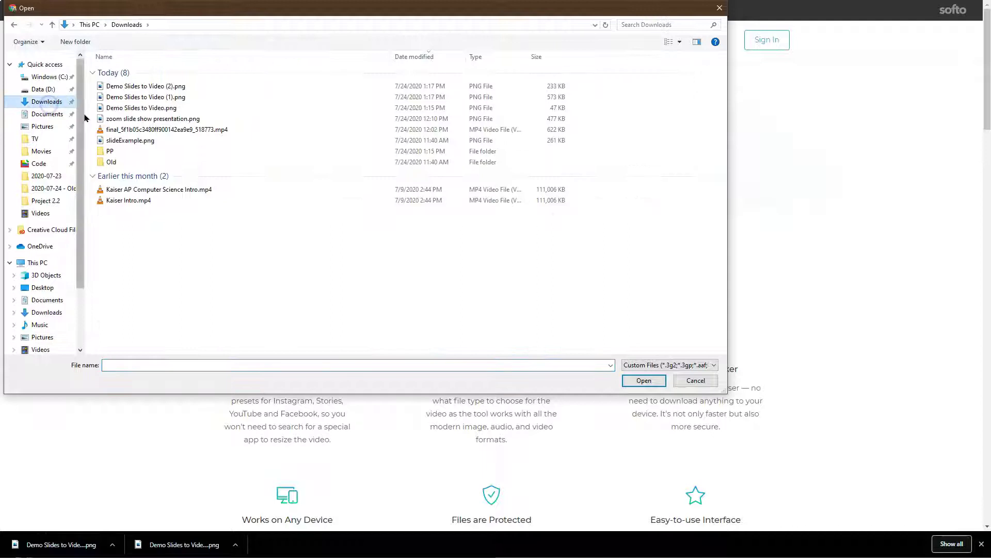
pyautogui.doubleClick(113, 153)
pyautogui.doubleClick(111, 71)
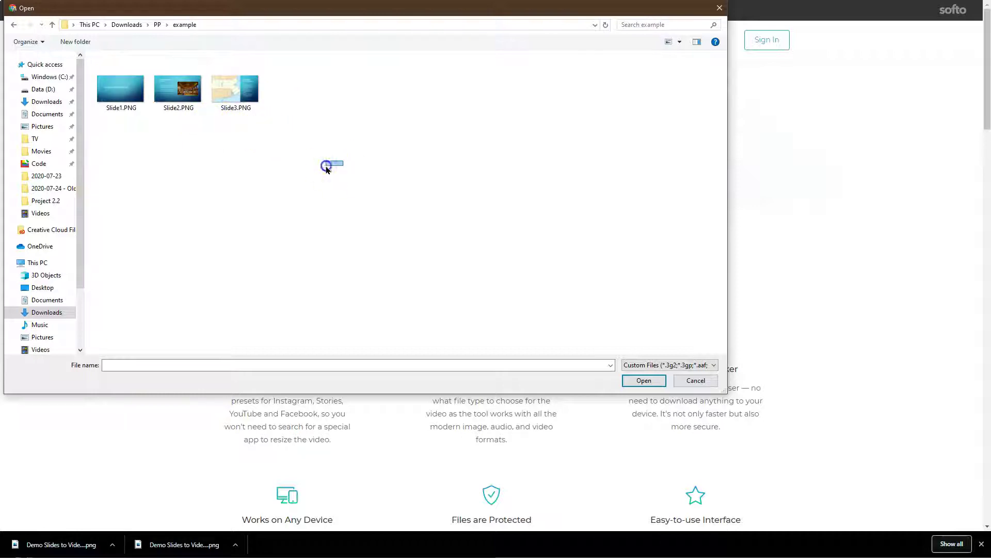
pyautogui.moveTo(342, 160); pyautogui.dragTo(96, 71)
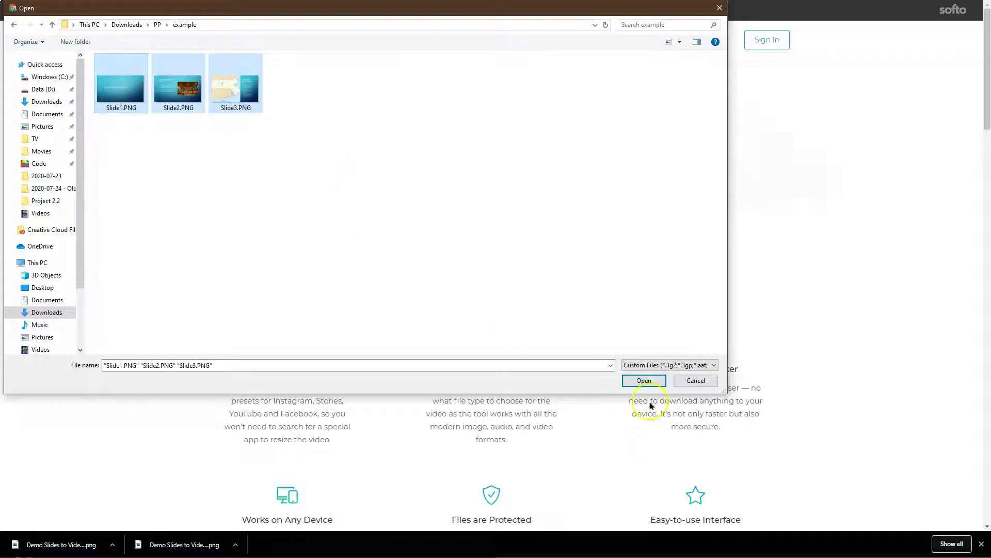
pyautogui.click(651, 385)
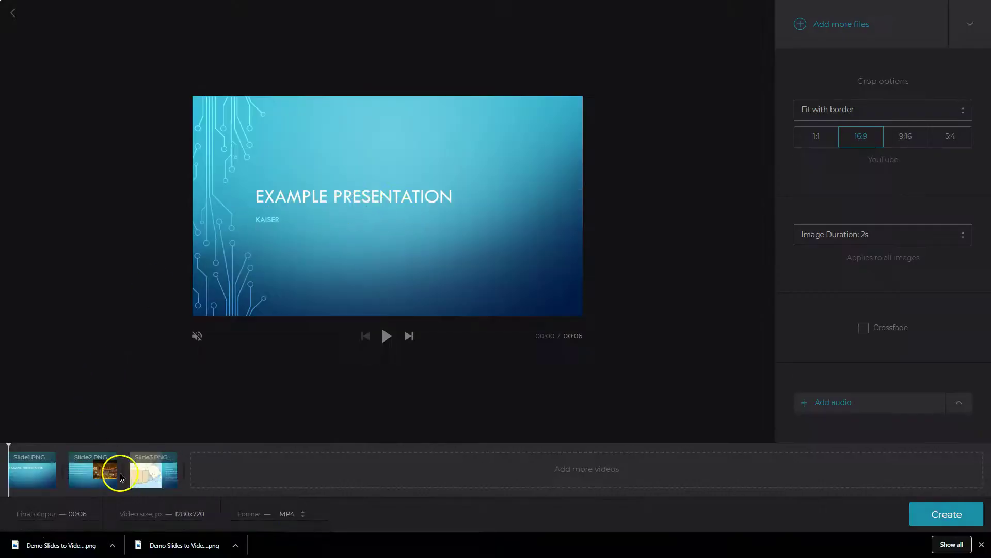
# Leave the Image Duration setting at 2 seconds per slide.
pyautogui.click(884, 240)
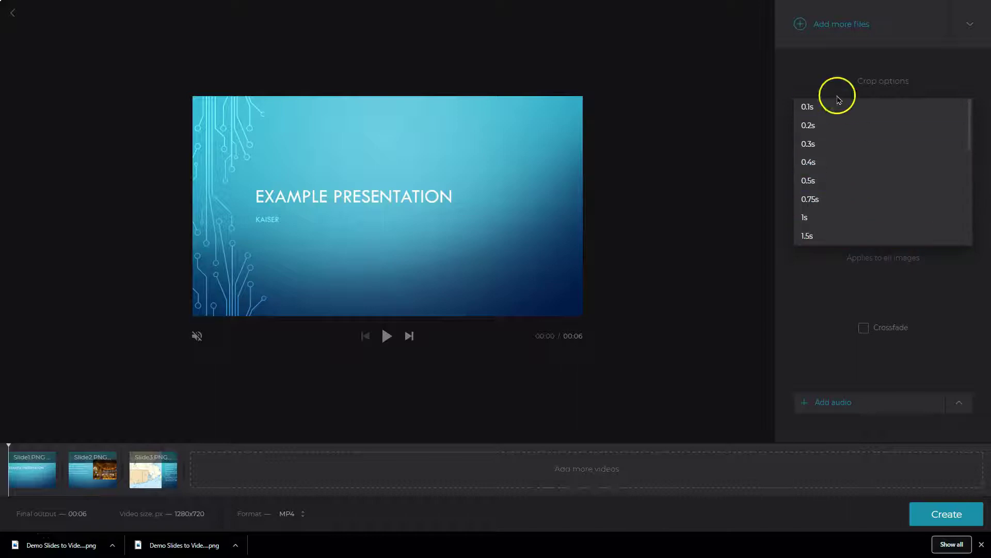
pyautogui.click(722, 309)
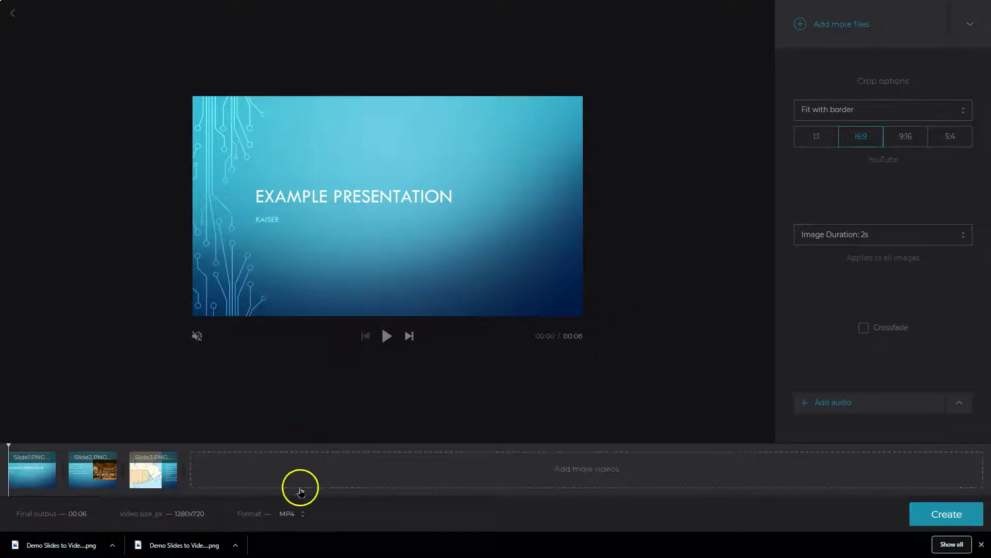
# Cancel the audio file picker, close the downloads bar, and open the Online Voice Recorder result.
pyautogui.click(825, 402)
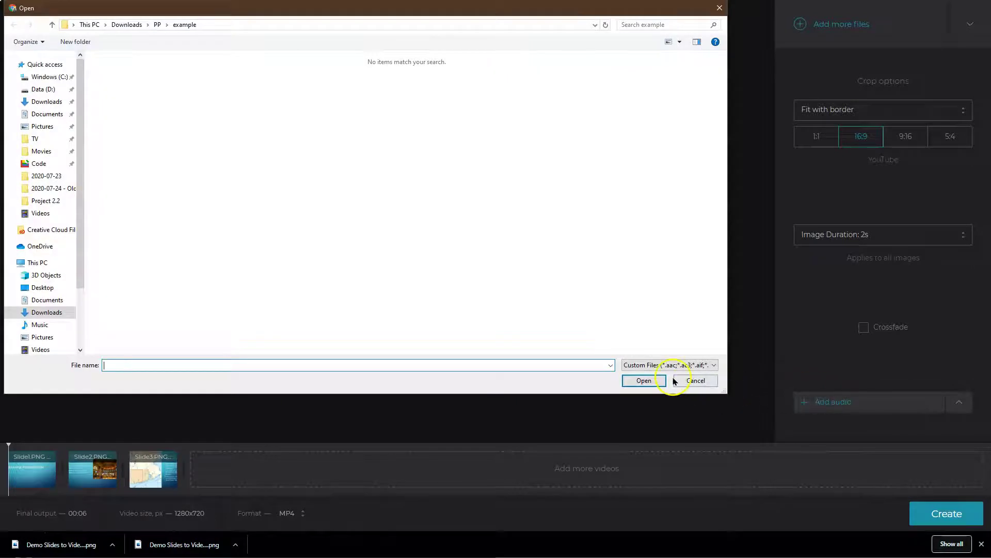
pyautogui.click(695, 381)
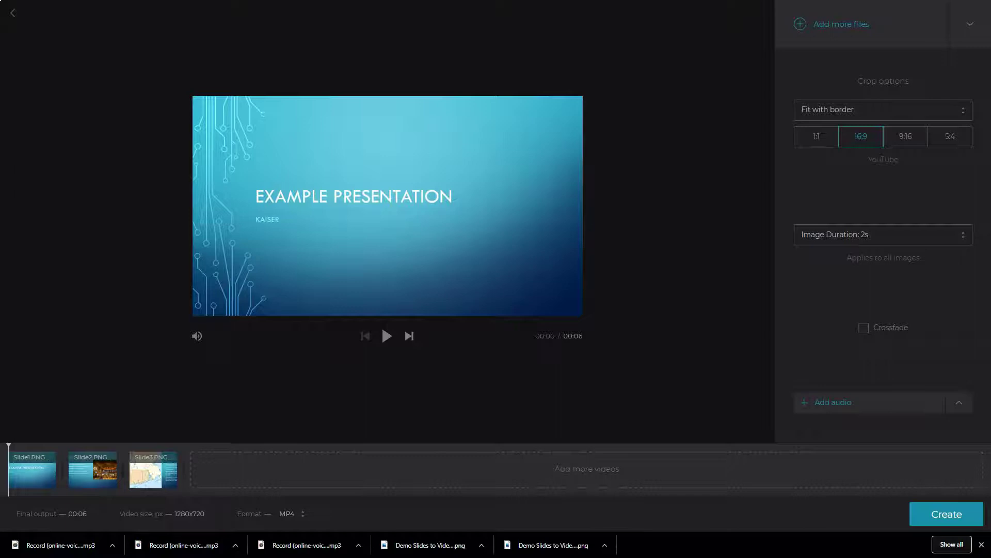
pyautogui.click(983, 546)
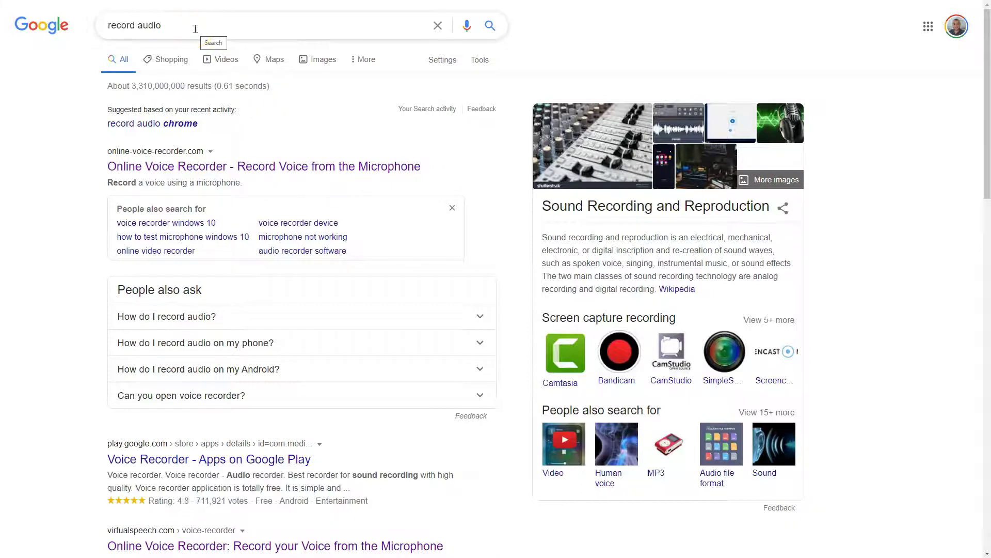
pyautogui.click(253, 174)
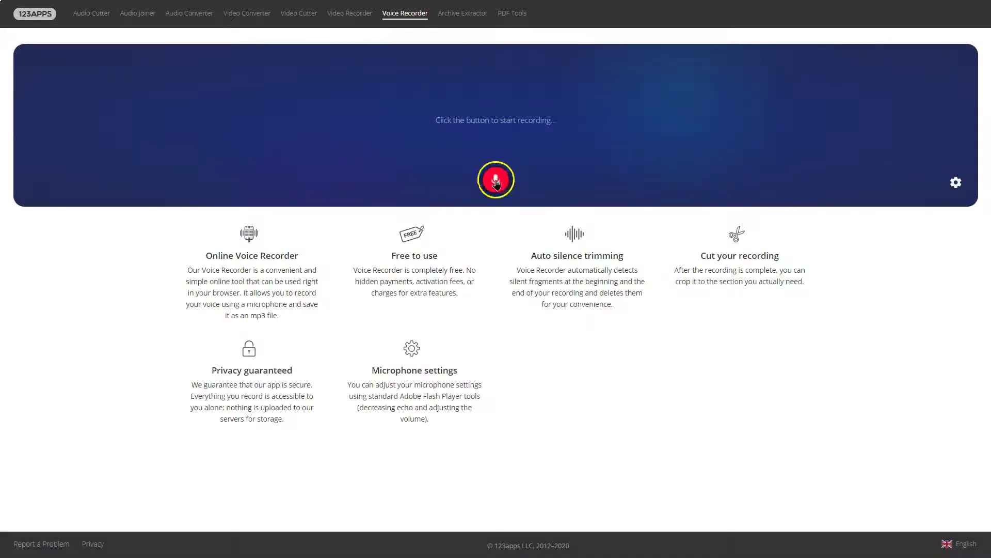
# Record about 17 seconds of voice and save it as an mp3.
pyautogui.click(495, 193)
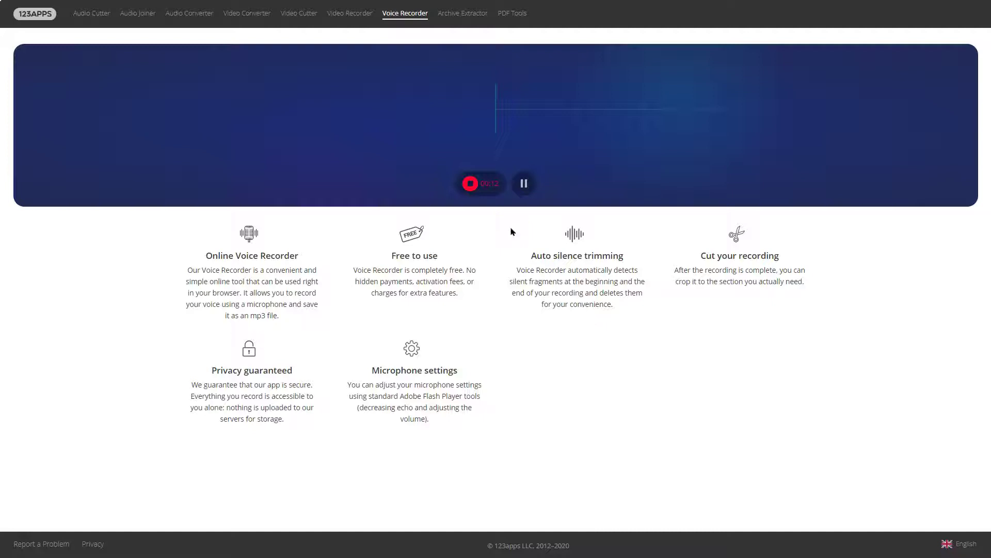
pyautogui.click(471, 195)
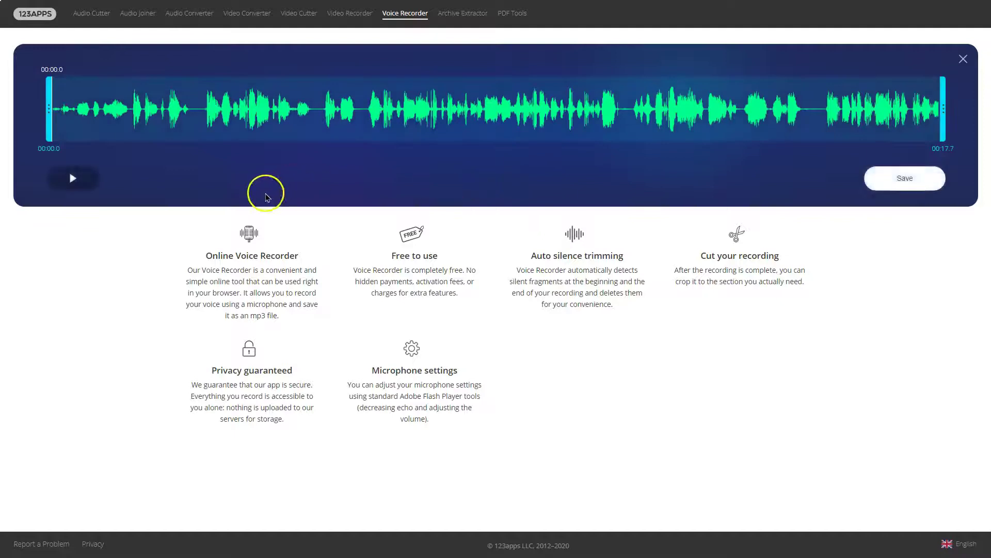
pyautogui.click(909, 184)
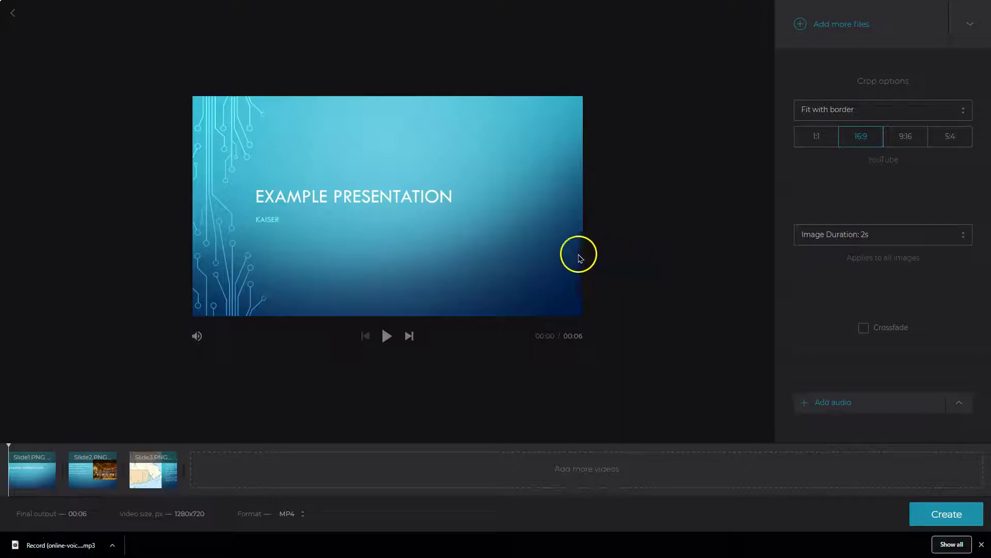
# Add 'Record (online-voice-recorder.com) (3).mp3' from Downloads as the video's audio.
pyautogui.click(843, 402)
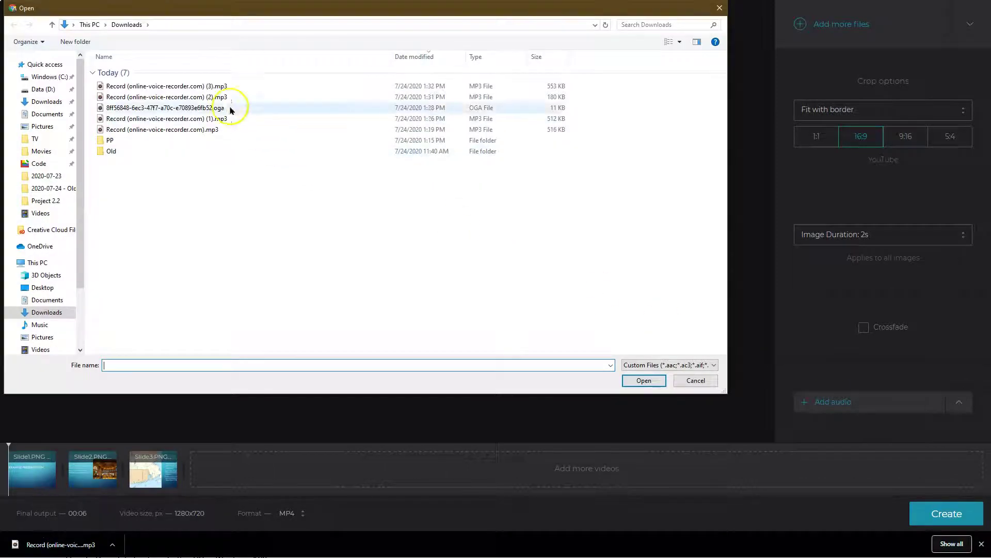
pyautogui.doubleClick(217, 87)
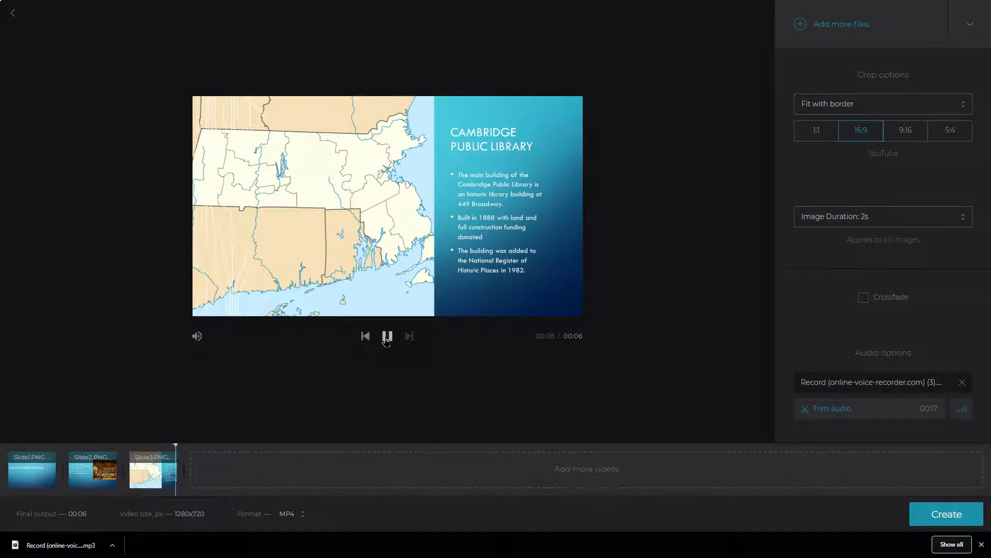
# Trim the voice track to 4.86–11.65 seconds, then drag its end handle earlier.
pyautogui.click(905, 413)
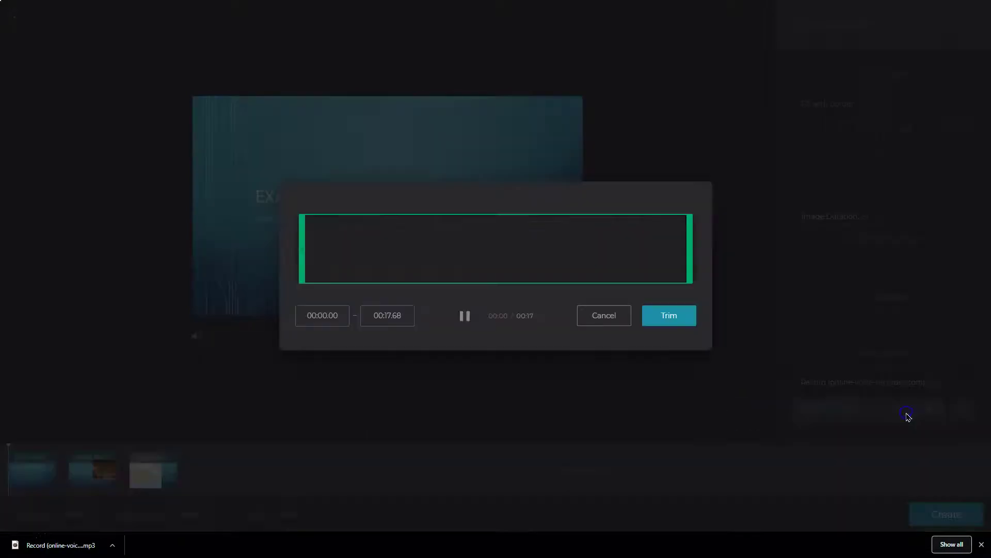
pyautogui.moveTo(686, 274); pyautogui.dragTo(556, 262)
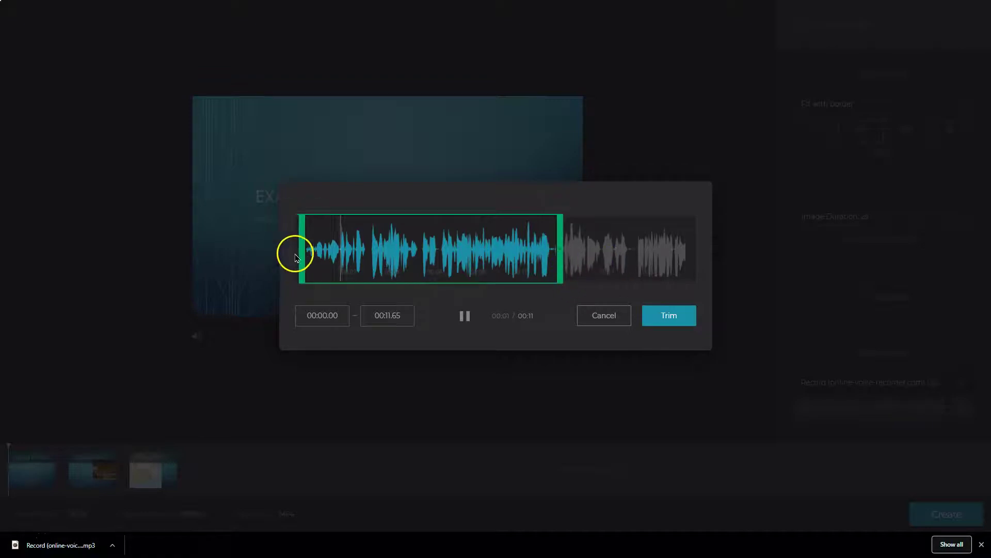
pyautogui.moveTo(298, 254); pyautogui.dragTo(411, 255)
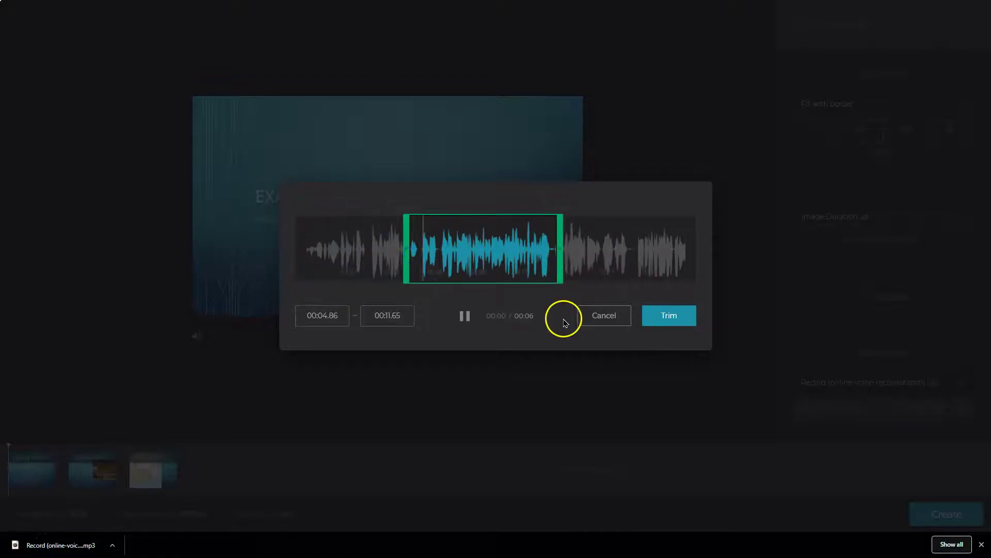
pyautogui.click(663, 319)
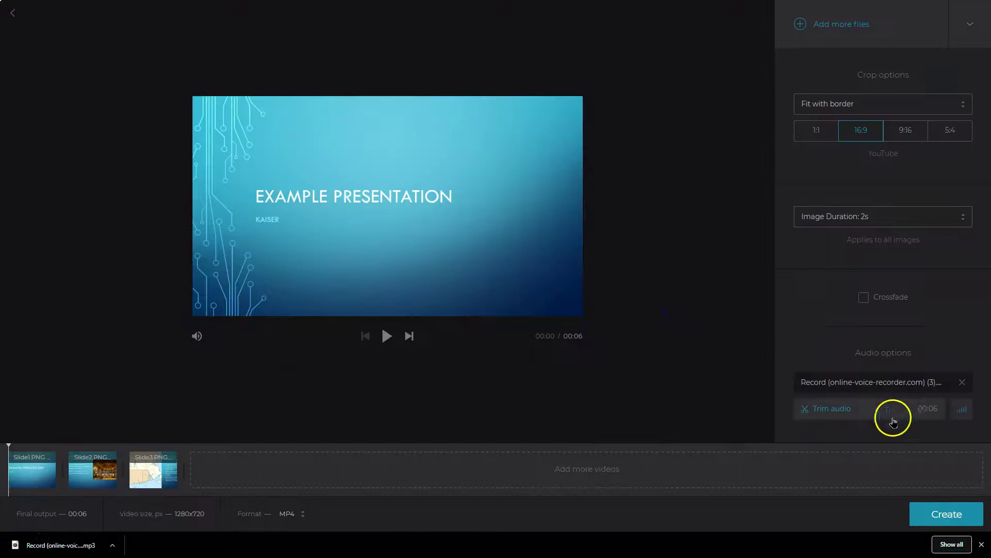
pyautogui.click(932, 408)
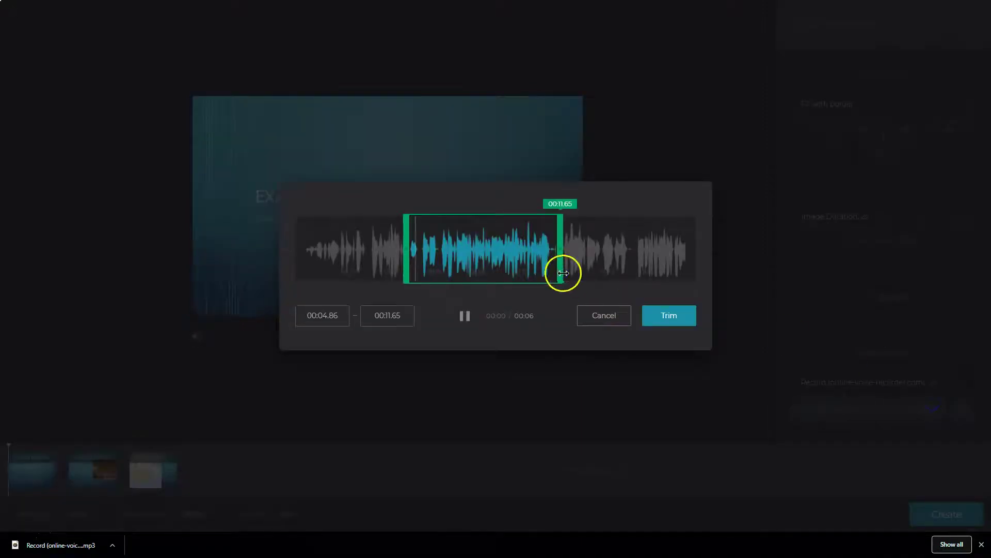
pyautogui.moveTo(560, 271); pyautogui.dragTo(465, 270)
# Apply the shorter trim, loop the audio, set each image to 10 seconds, and preview the video.
pyautogui.click(652, 315)
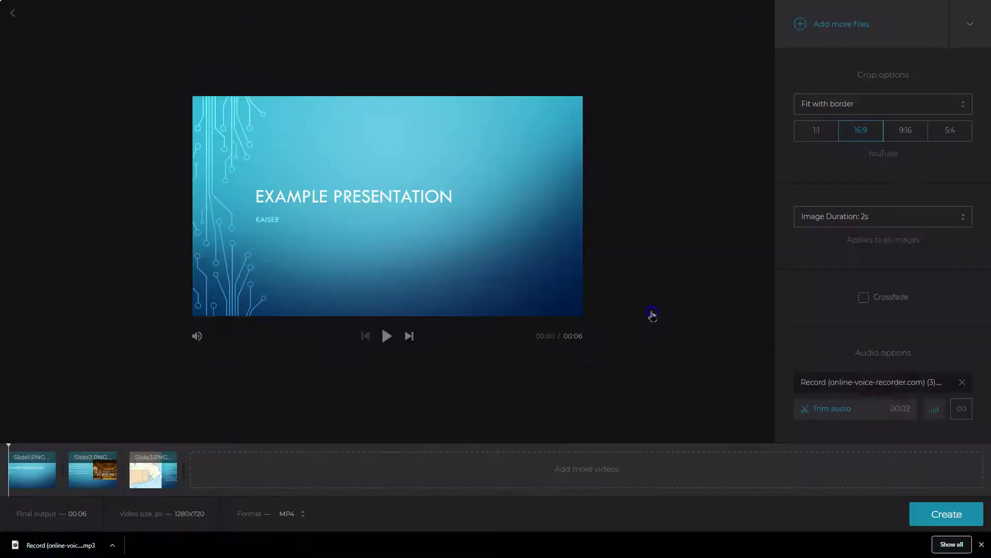
pyautogui.click(963, 411)
pyautogui.click(803, 226)
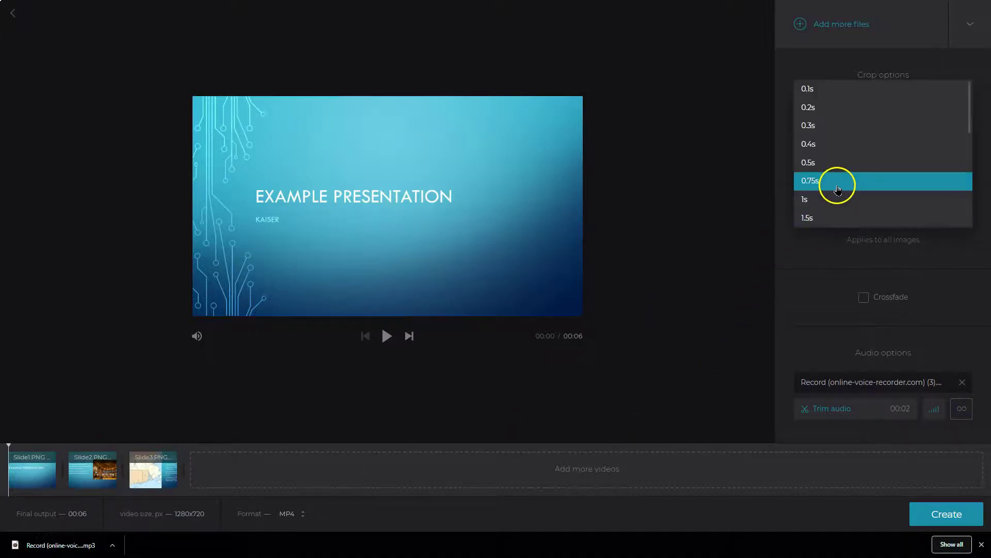
pyautogui.scroll(-3, 854, 201)
pyautogui.scroll(-3, 854, 200)
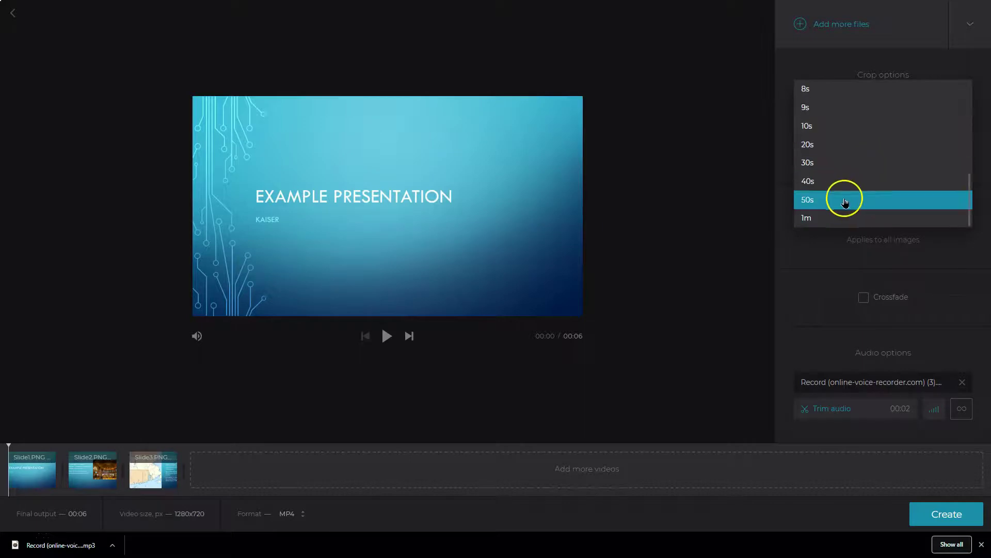
pyautogui.click(821, 133)
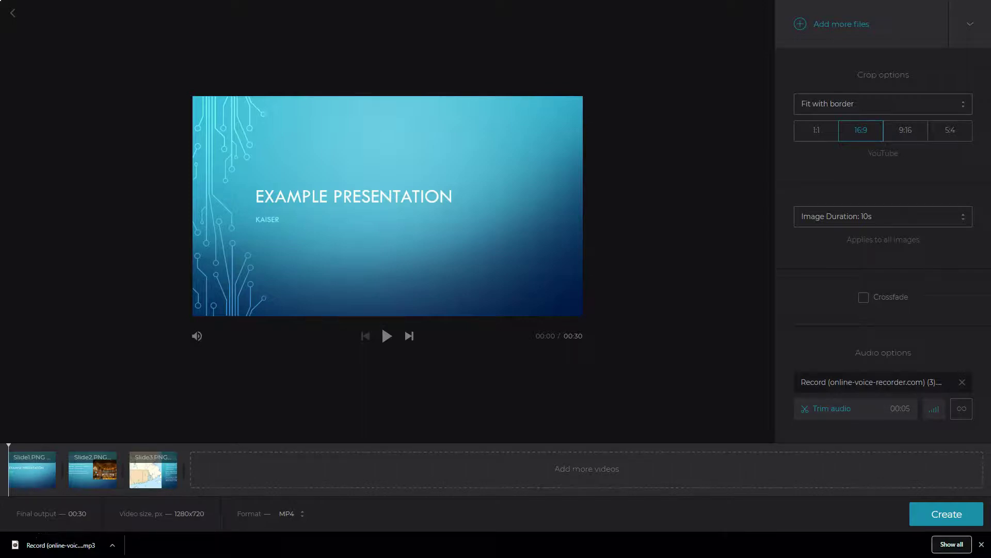
pyautogui.click(388, 336)
# Stop the preview and add Kaiser Intro.mp4 to the timeline after the slides.
pyautogui.click(389, 337)
pyautogui.click(257, 470)
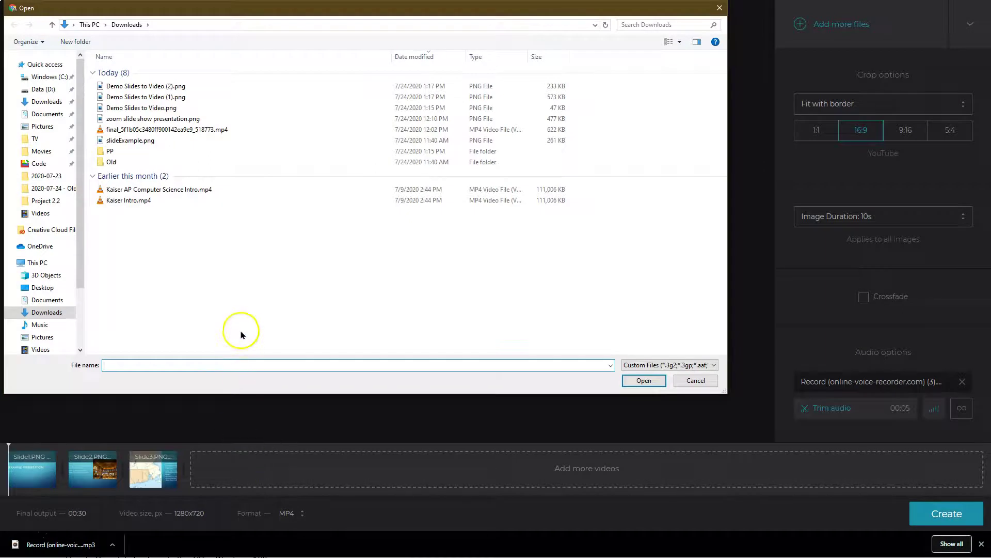
pyautogui.click(137, 200)
pyautogui.press('Return')
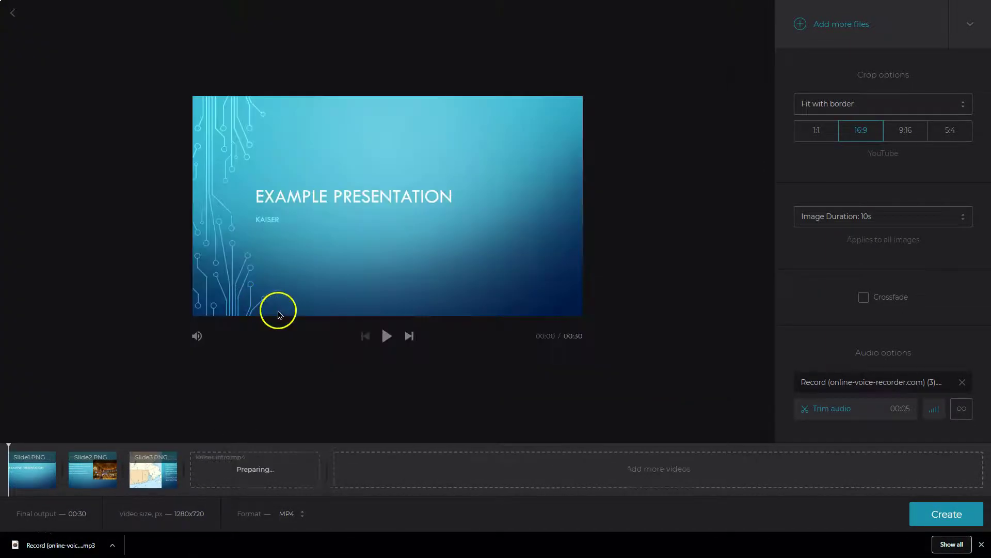
pyautogui.click(981, 544)
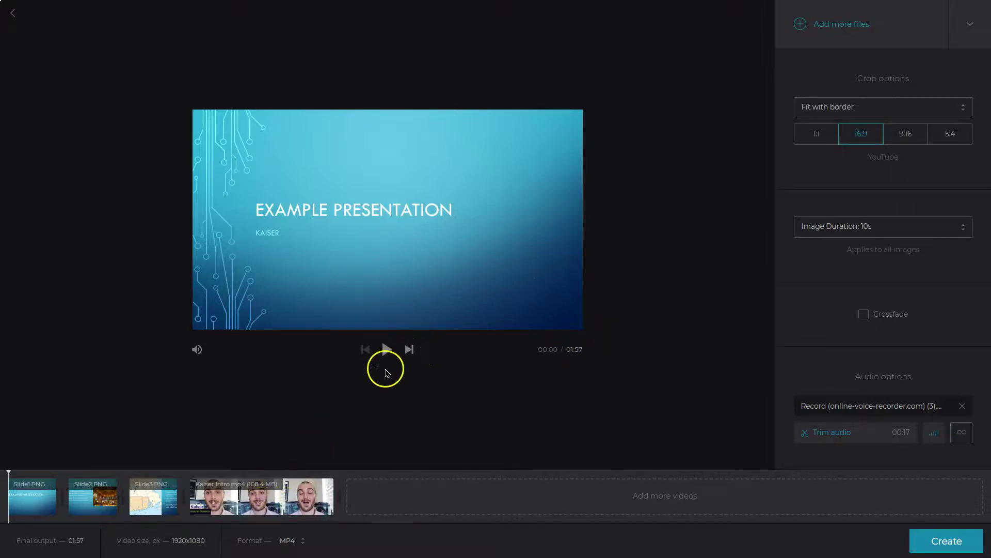
# Skip the preview ahead to the intro clip, play it, then pause.
pyautogui.click(411, 350)
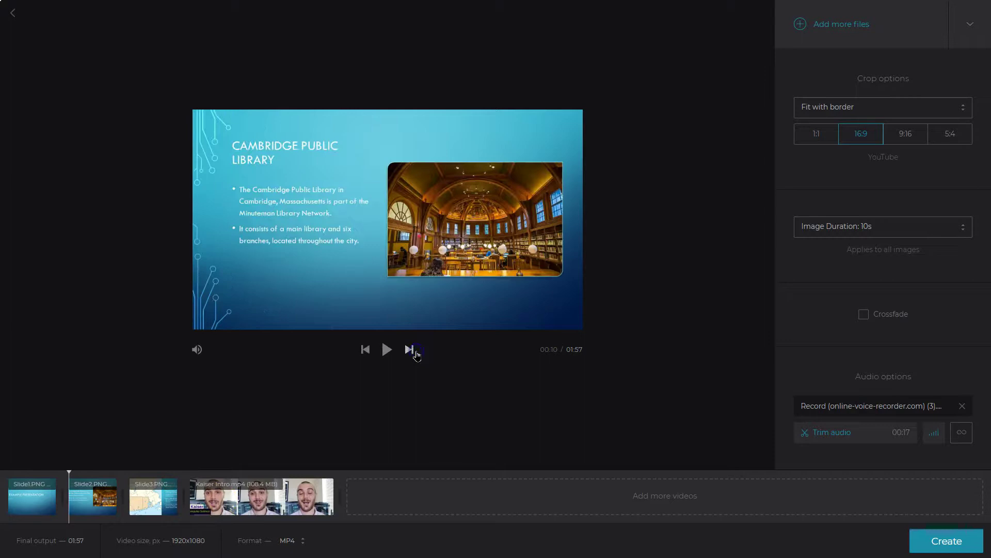
pyautogui.click(414, 351)
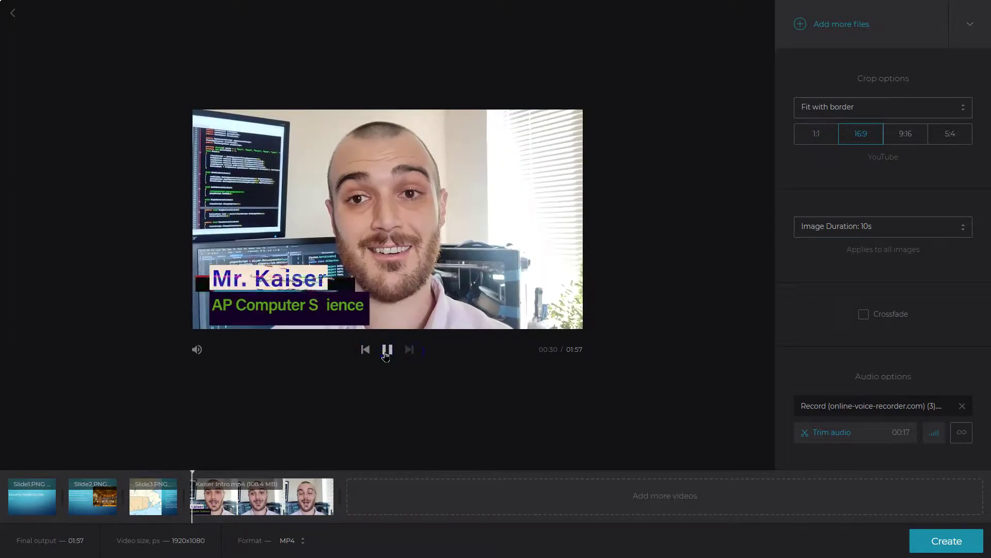
pyautogui.click(387, 350)
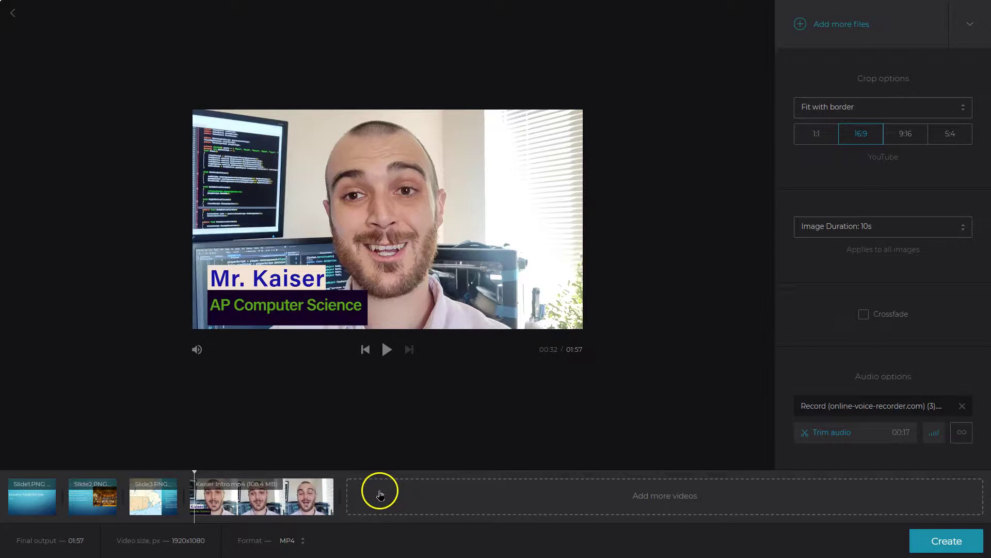
# Add the three Demo Slides to Video PNGs, moving one after the intro and one to sixth place.
pyautogui.click(383, 495)
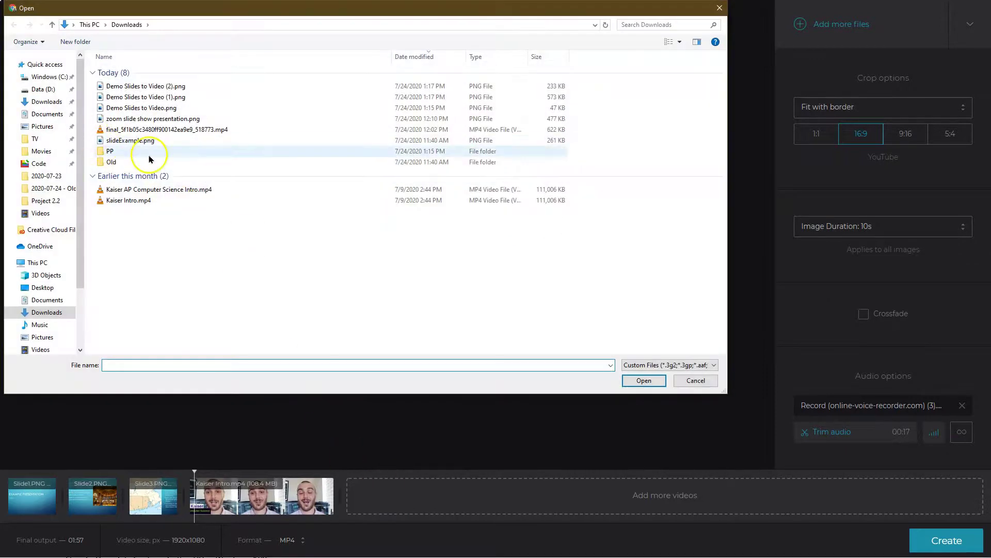
pyautogui.click(156, 108)
pyautogui.keyDown('shift'); pyautogui.click(172, 85); pyautogui.keyUp('shift')
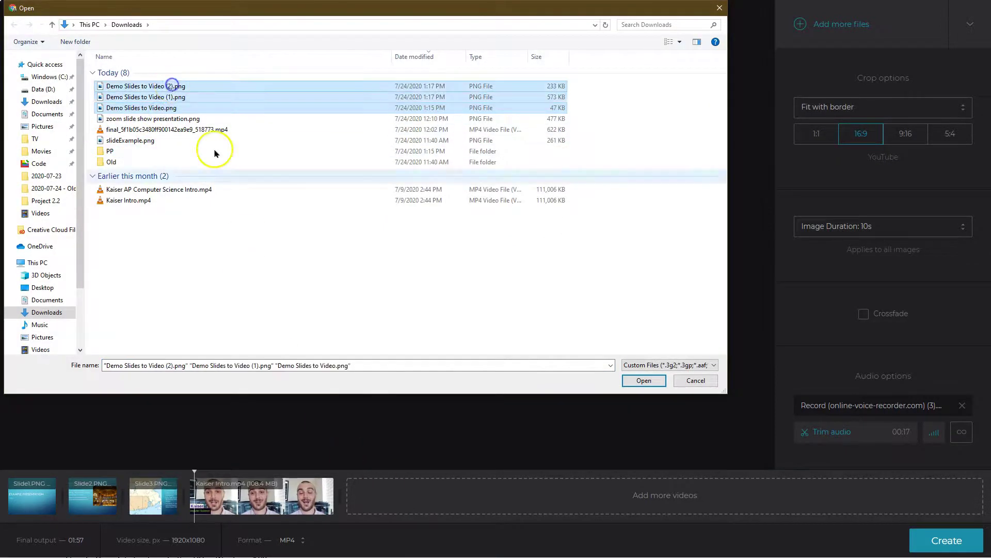
pyautogui.press('Return')
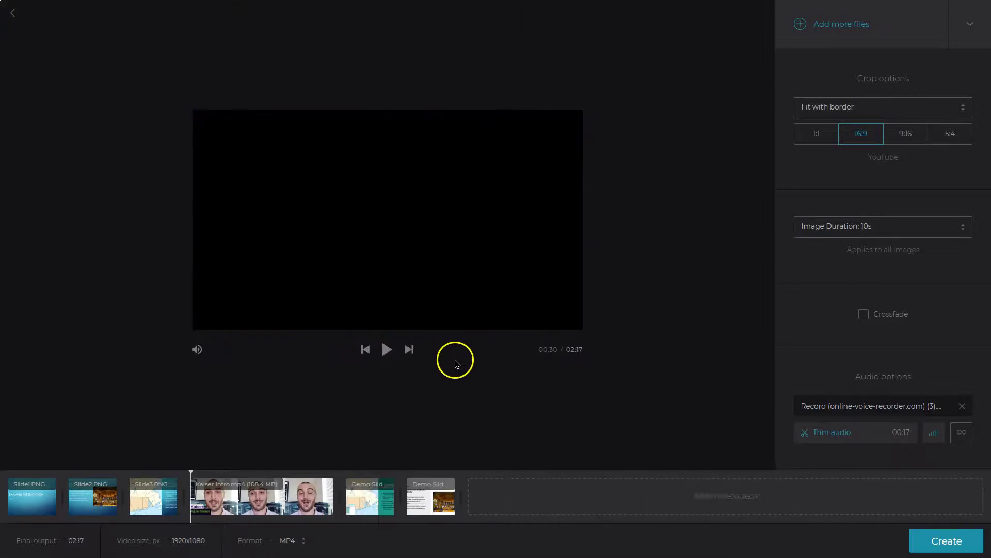
pyautogui.moveTo(496, 495); pyautogui.dragTo(371, 495)
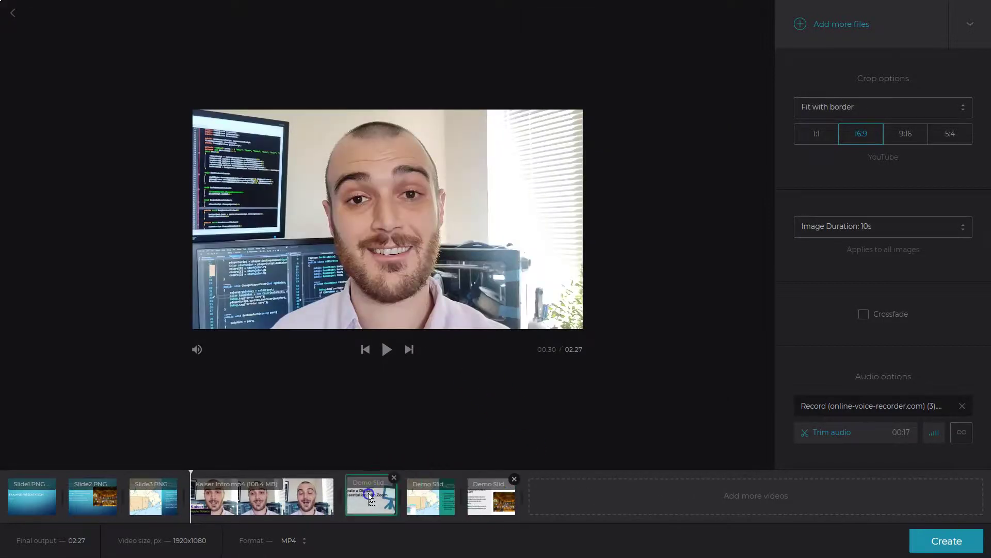
pyautogui.moveTo(502, 500); pyautogui.dragTo(424, 483)
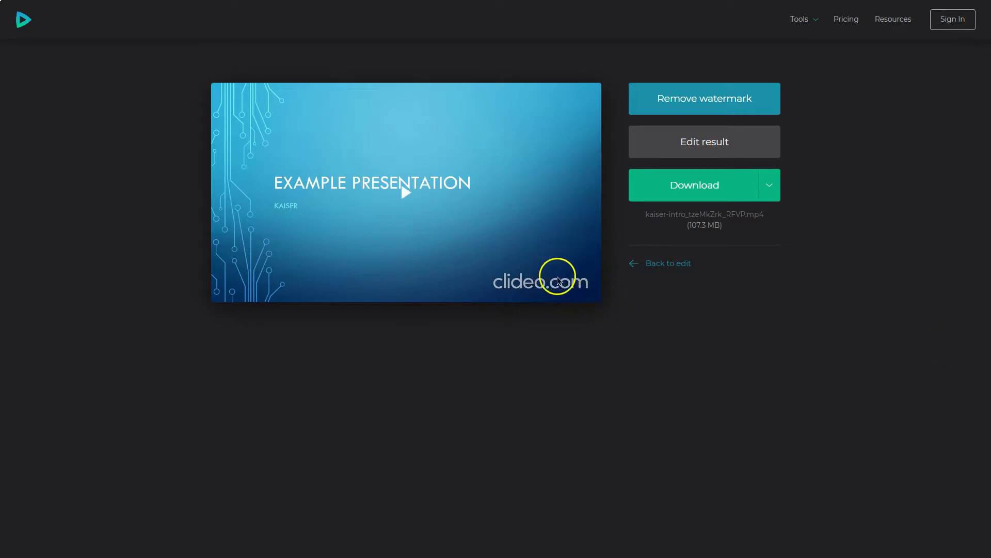
# Download the exported 2:27 mp4 from Clideo's result page.
pyautogui.click(707, 197)
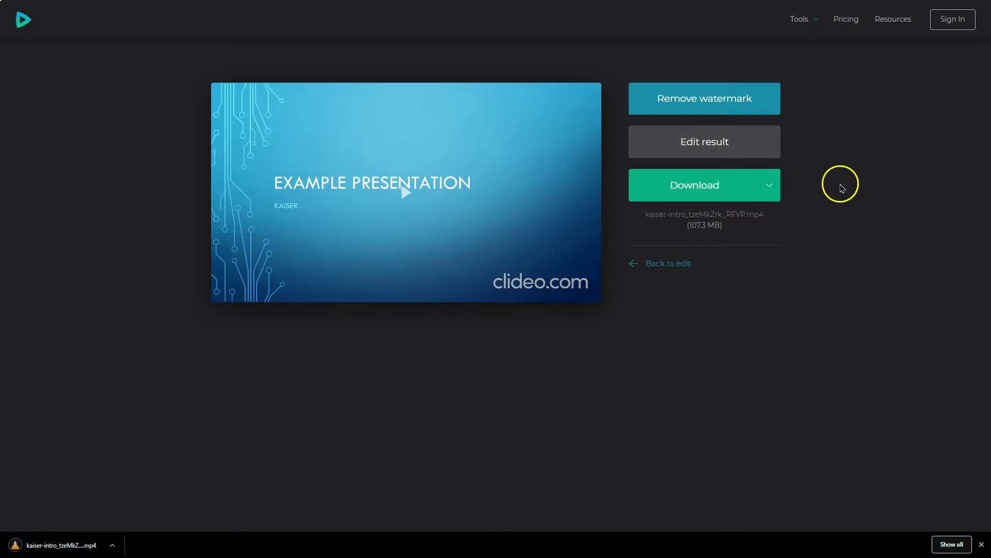
# Open the downloaded mp4 from the browser's download bar to play it in VLC.
pyautogui.click(58, 545)
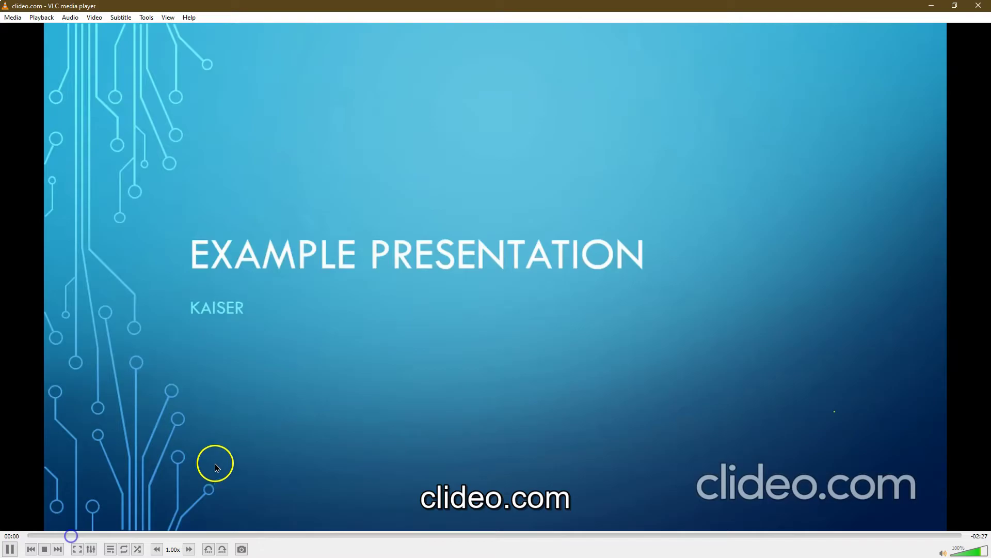